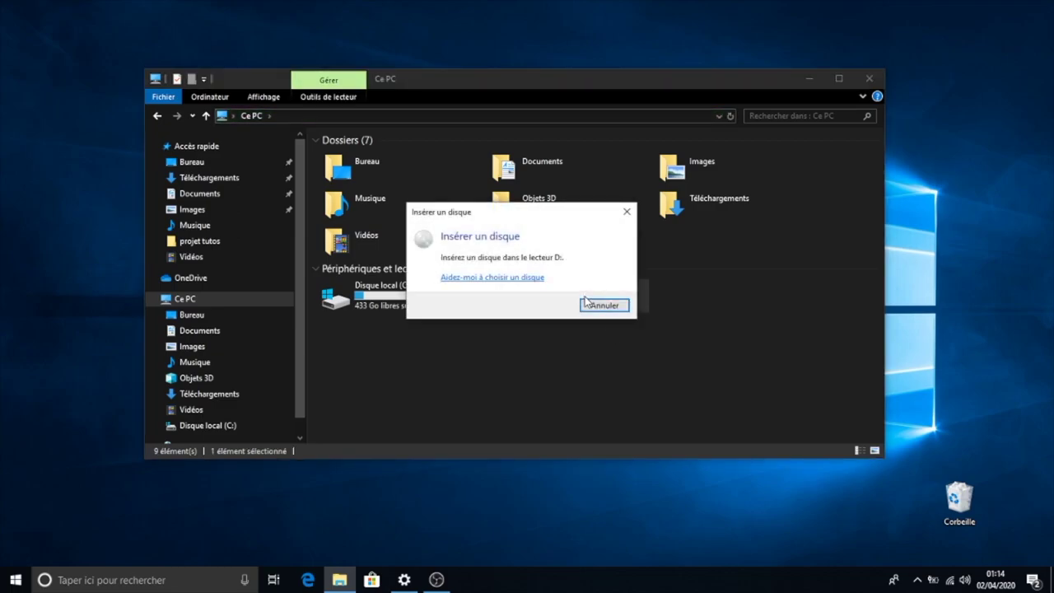
- Dismiss the insert-disc prompt, then play the audio CD from drive D: in a maximized player window at low volume
click(627, 212)
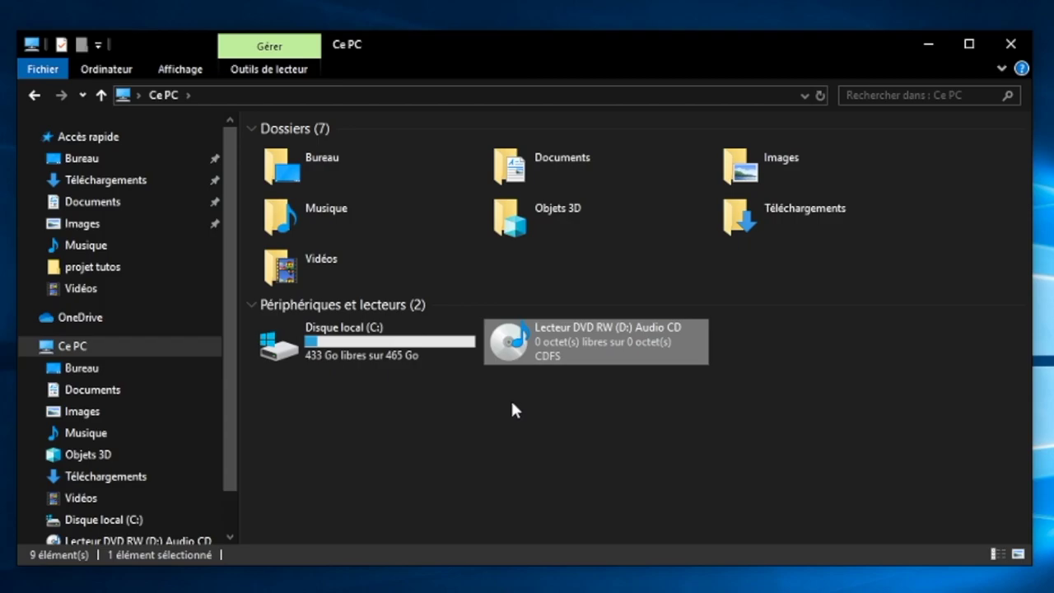
mouse_move(510, 354)
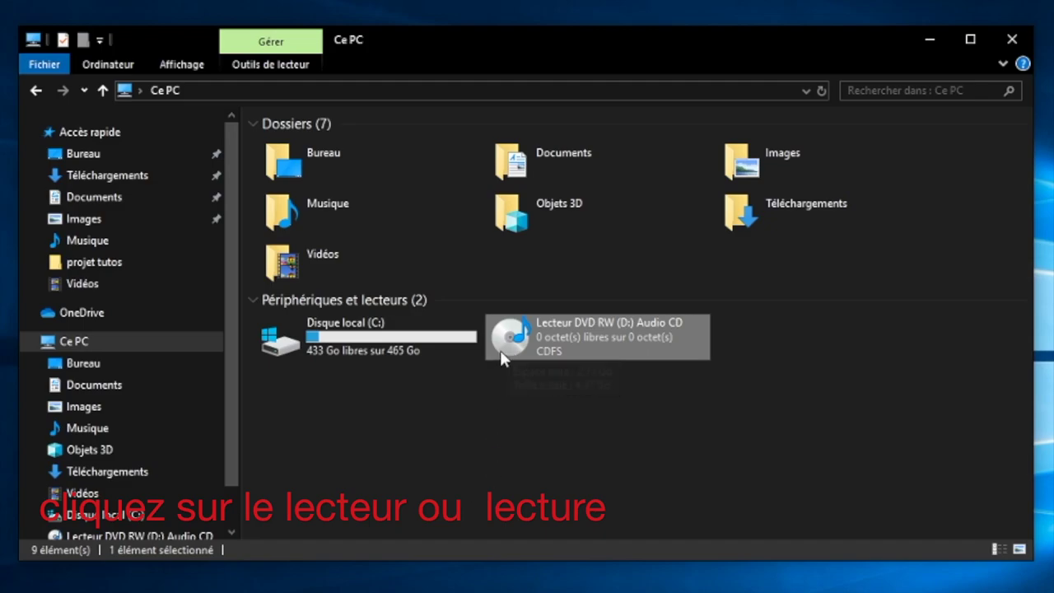
double_click(507, 352)
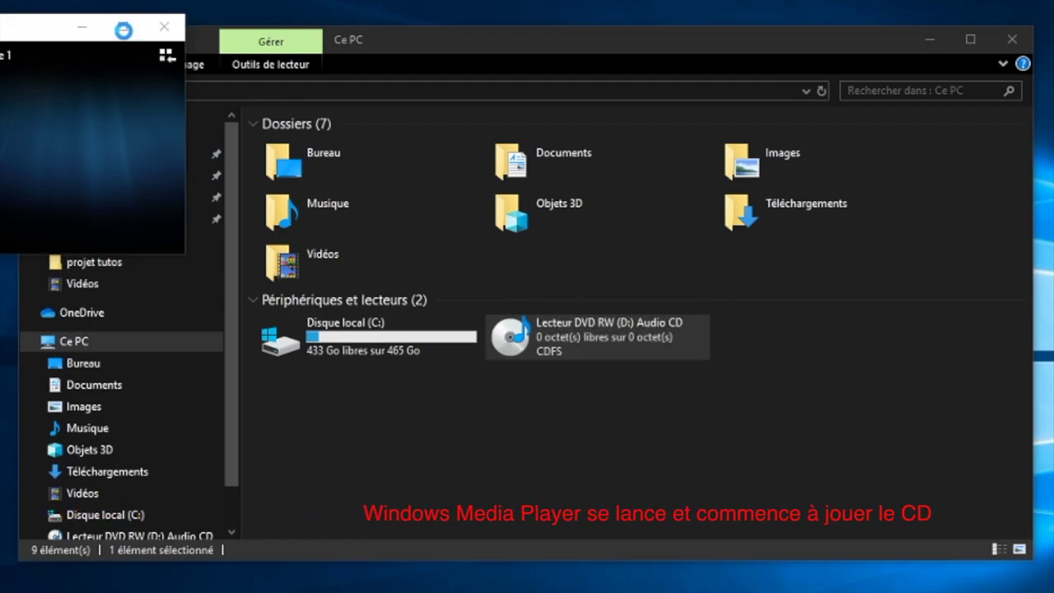
click(138, 26)
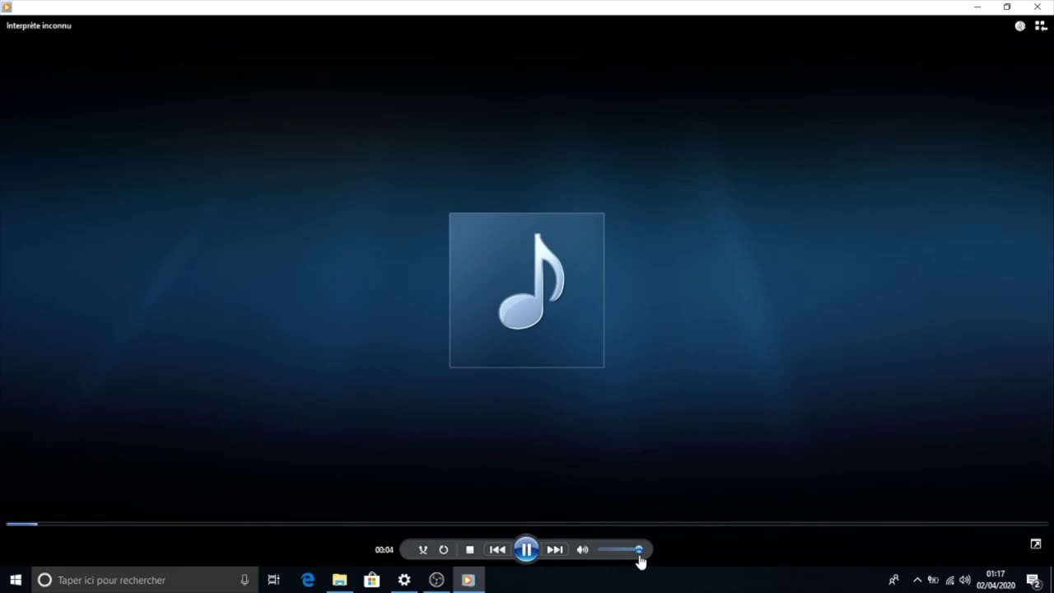
drag(638, 550, 519, 577)
- Switch the player to its library view and rip all tracks of the Underneath Acoustic EP CD to the computer
click(1039, 25)
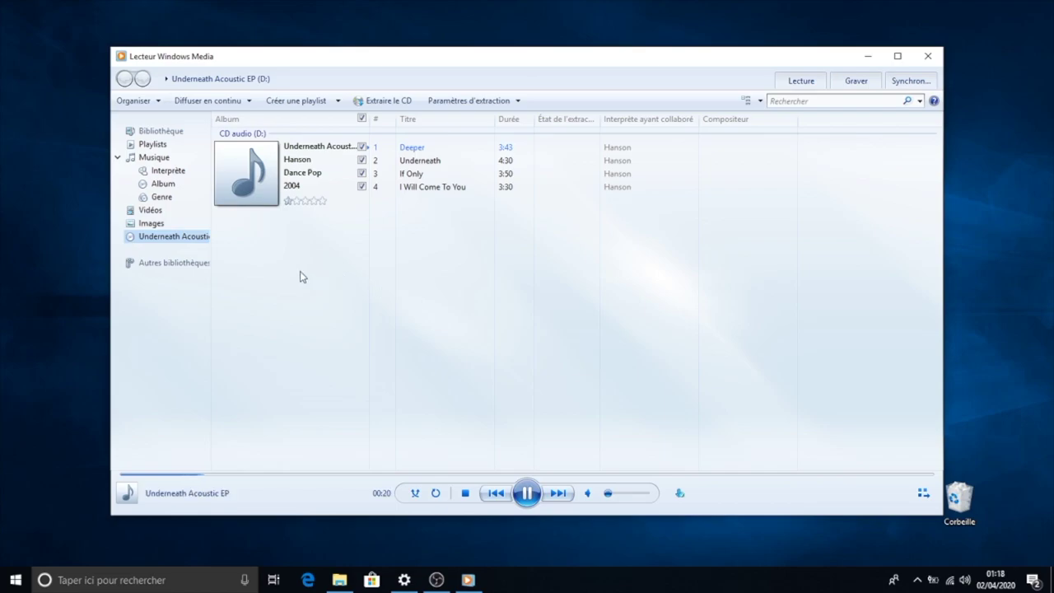
click(392, 101)
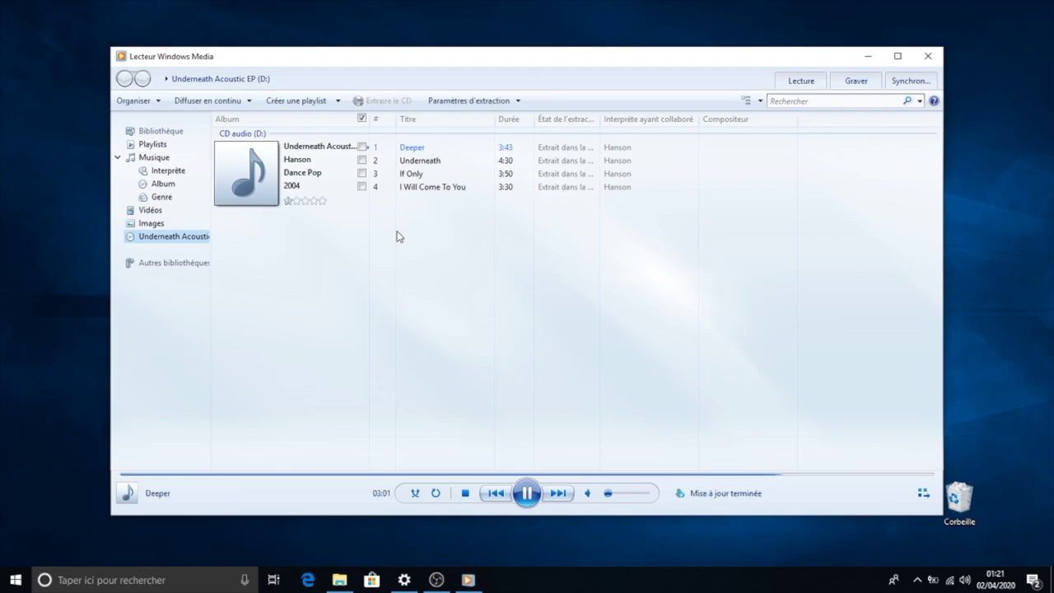
- Eject the audio CD from drive D: through File Explorer and close the Explorer window
click(340, 581)
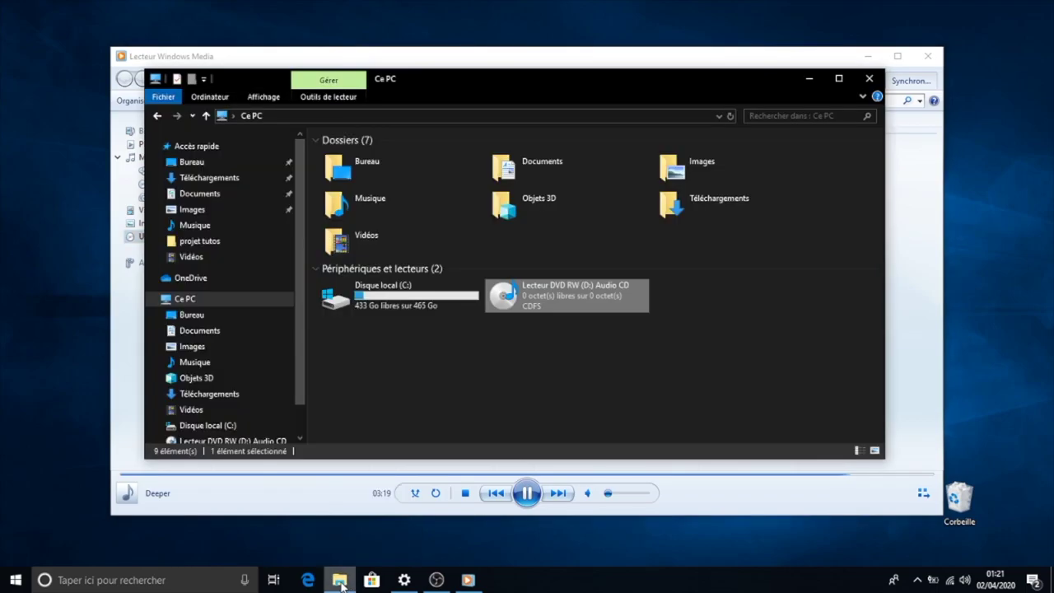
right_click(540, 302)
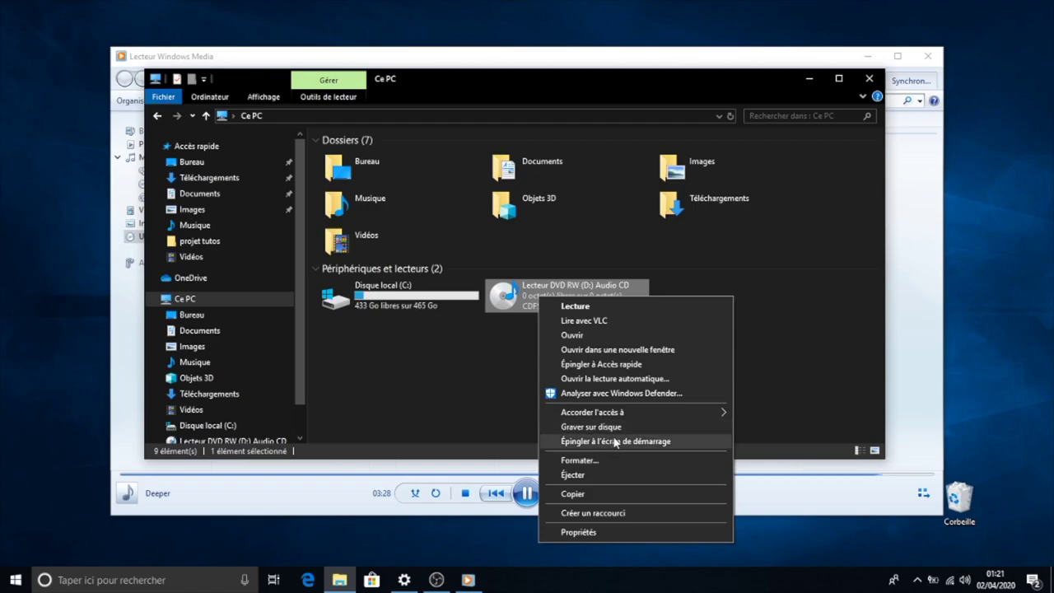
click(581, 474)
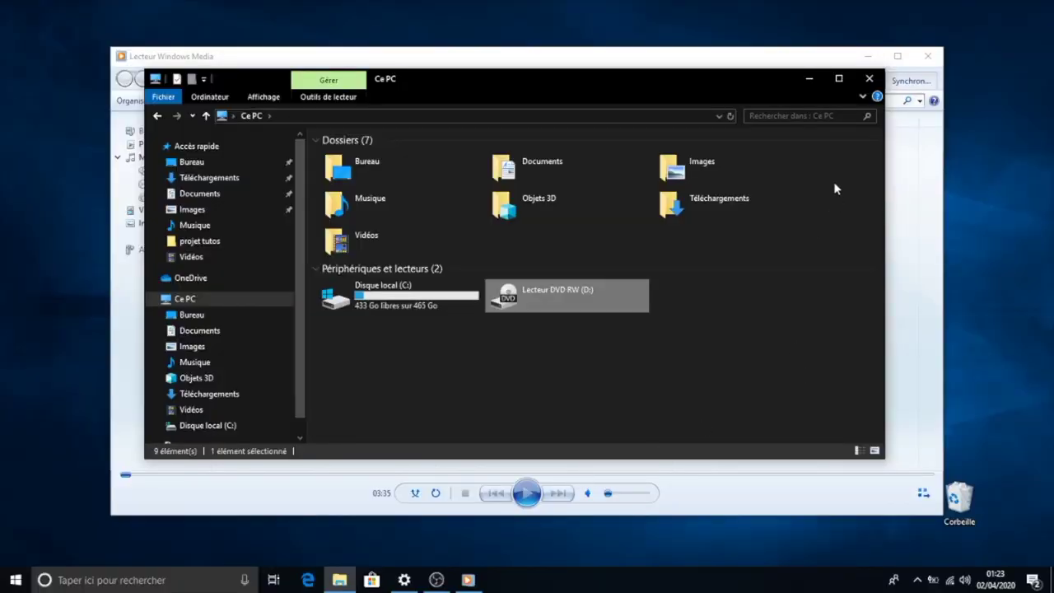
click(868, 78)
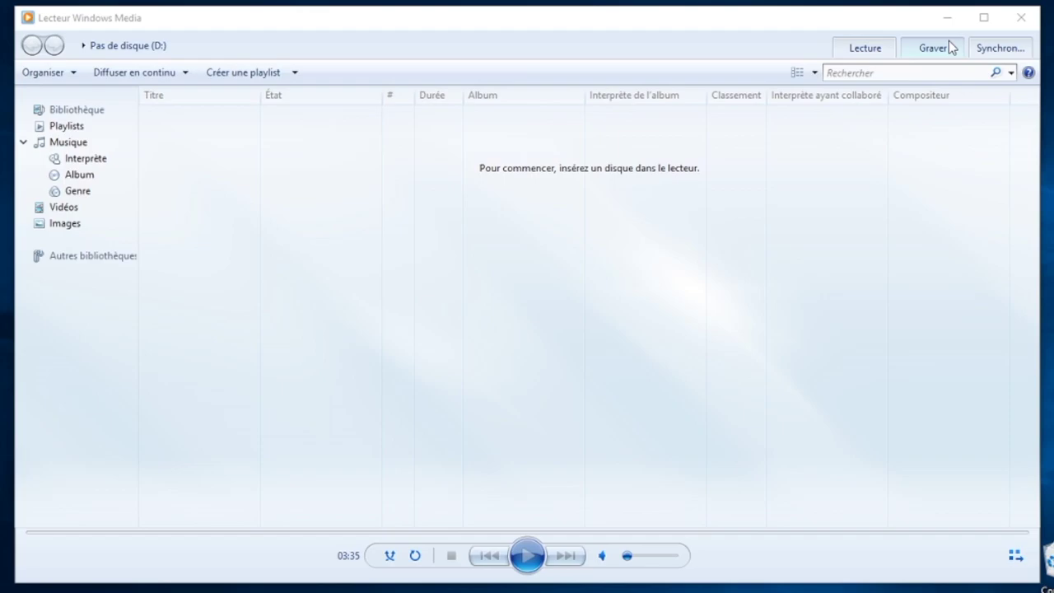
- Browse the music library by artist in Windows Media Player and open Hanson's track list
click(74, 130)
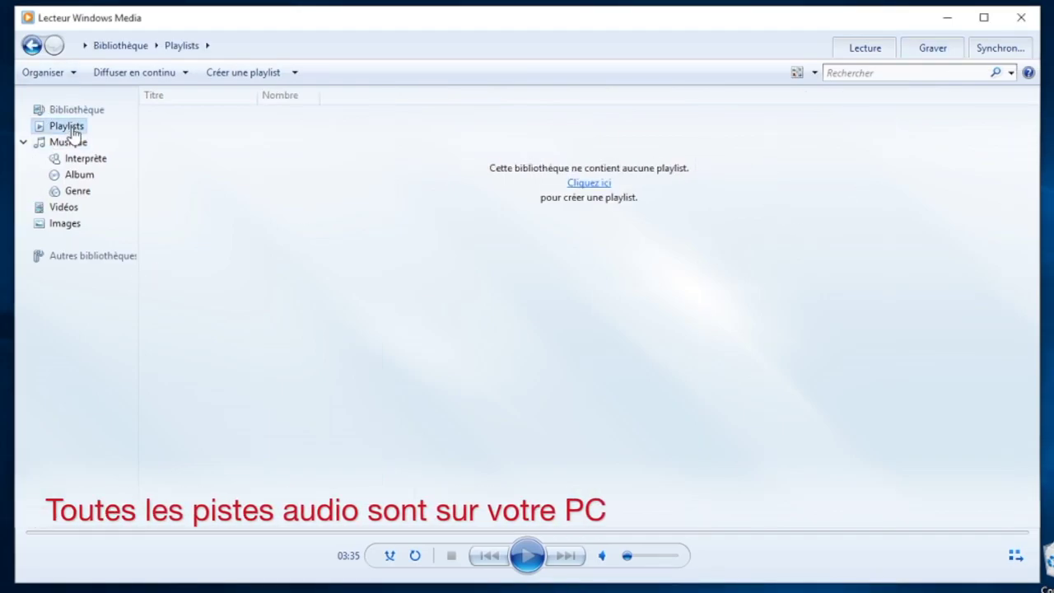
click(84, 163)
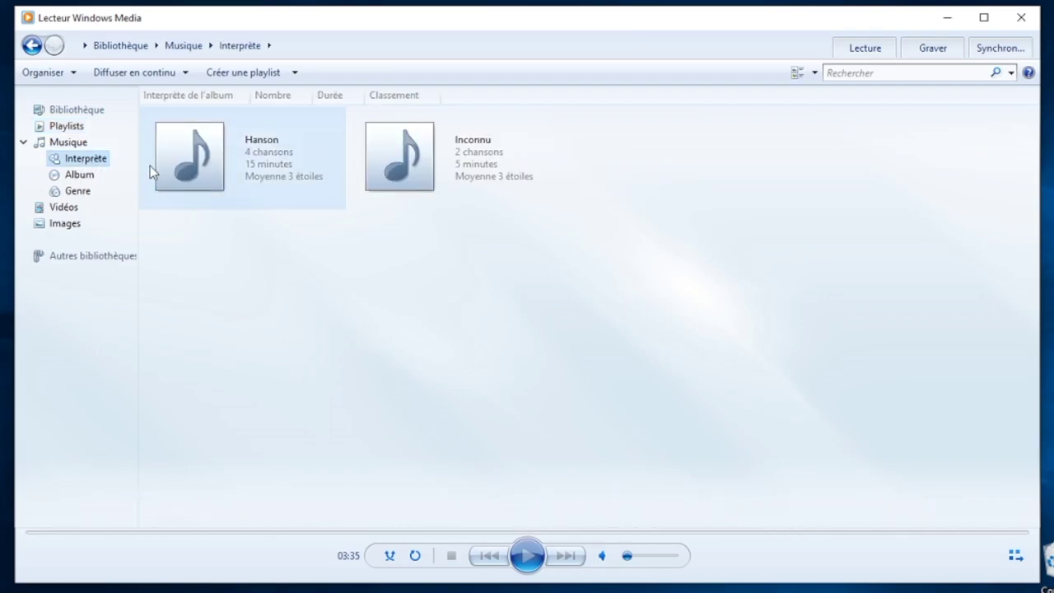
double_click(197, 175)
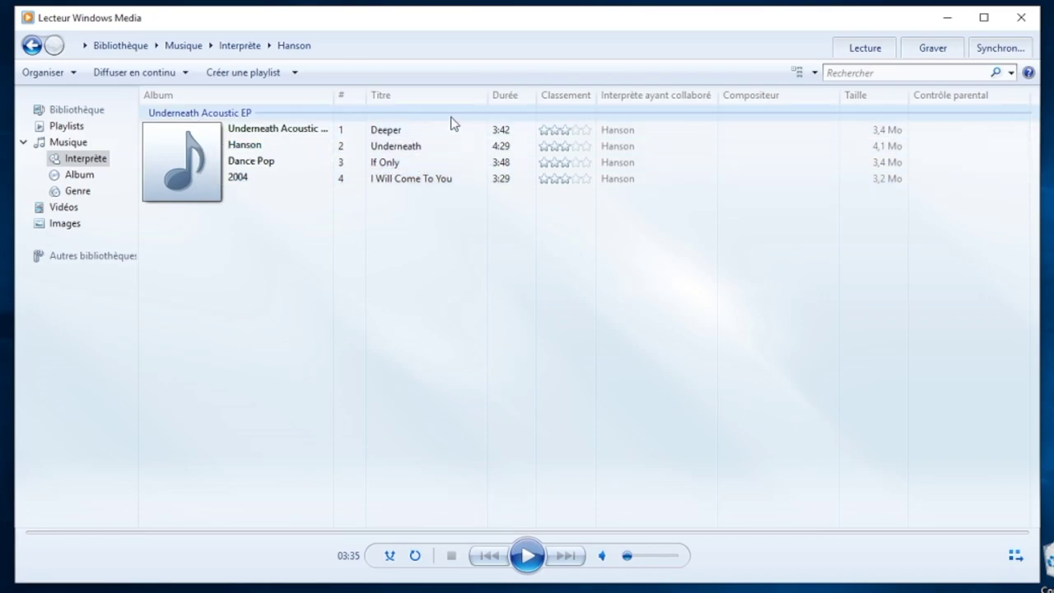
- Play the track Deeper from the library with the volume raised to about the middle, and stop playback
click(381, 136)
double_click(380, 136)
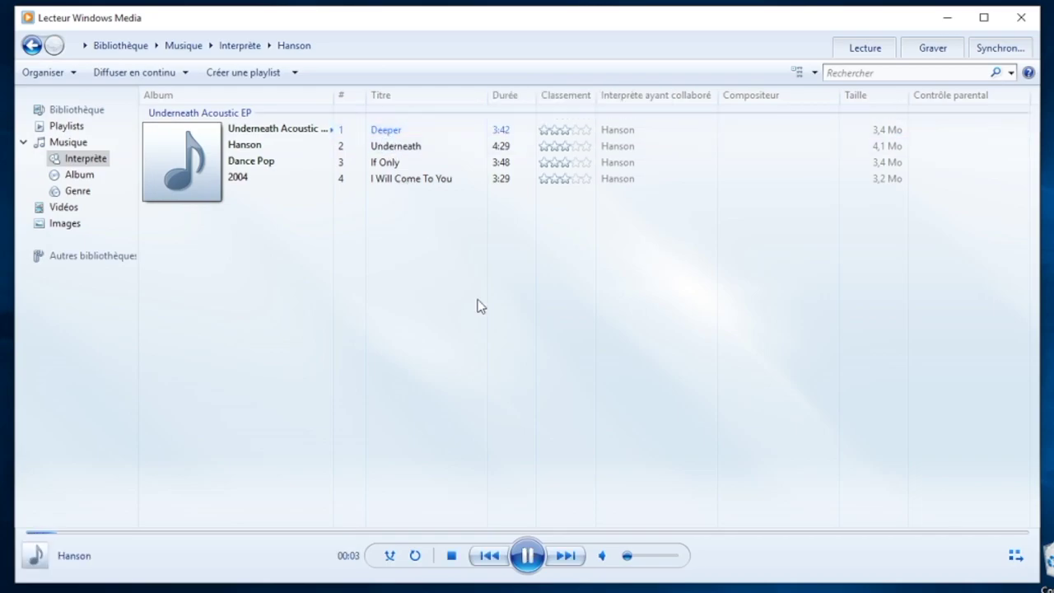
drag(626, 559, 648, 557)
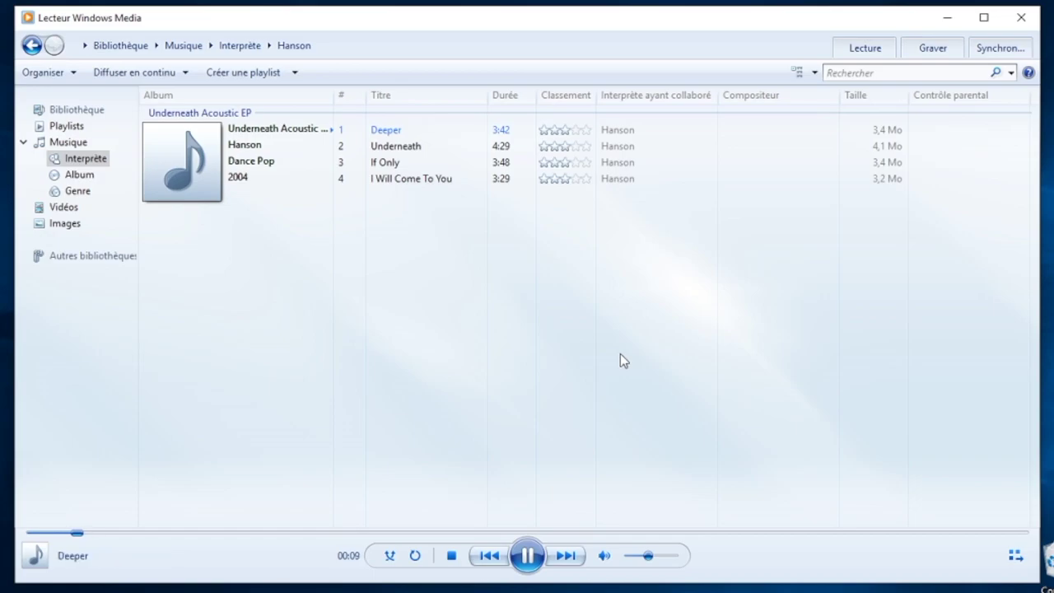
click(33, 47)
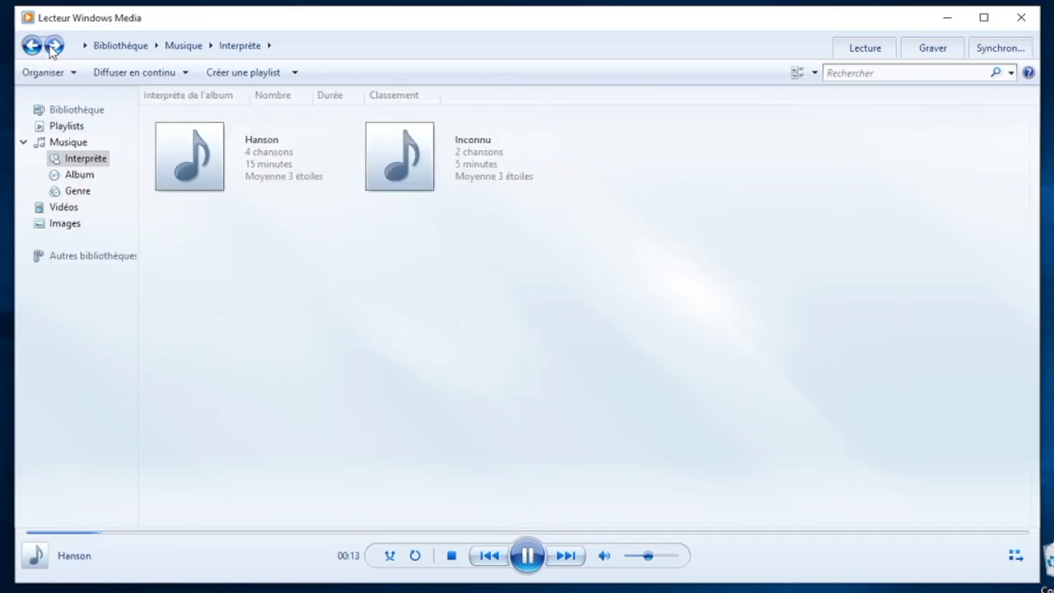
click(54, 46)
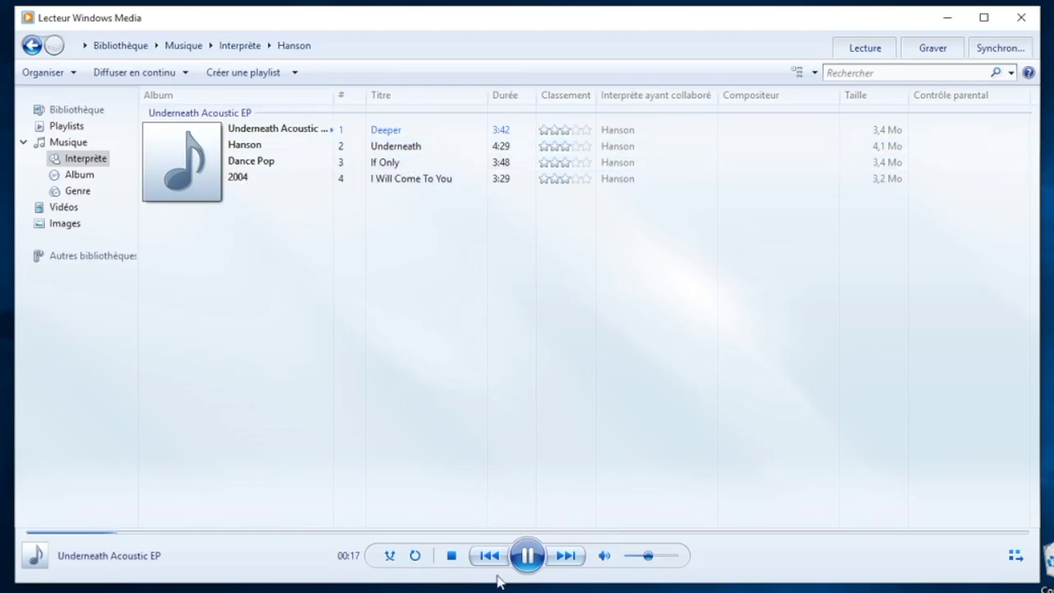
click(451, 555)
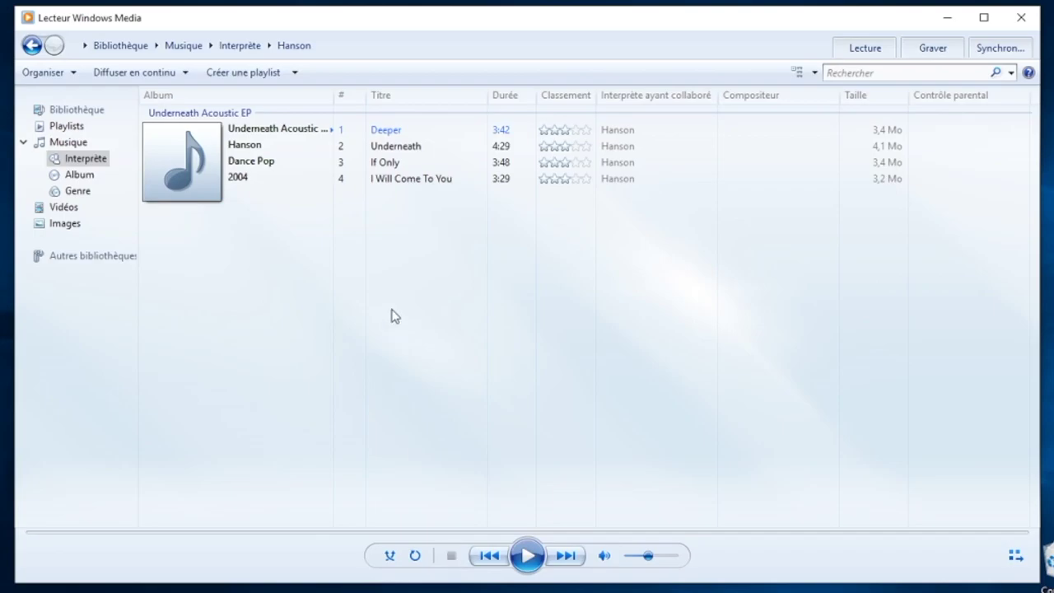
- Play the track Underneath briefly, stop it and close the media player
click(396, 149)
mouse_move(397, 150)
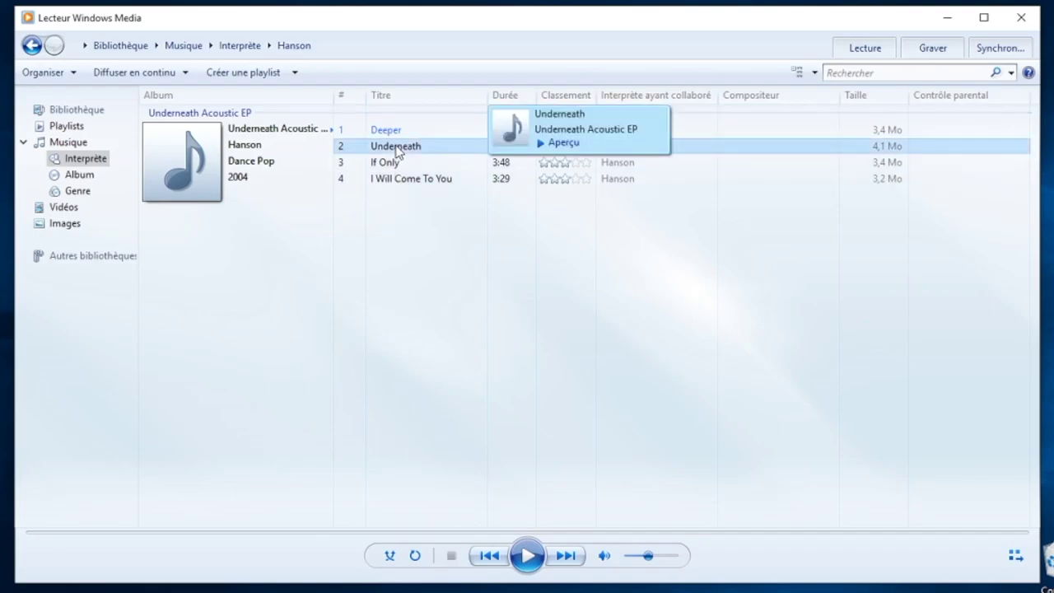
double_click(396, 150)
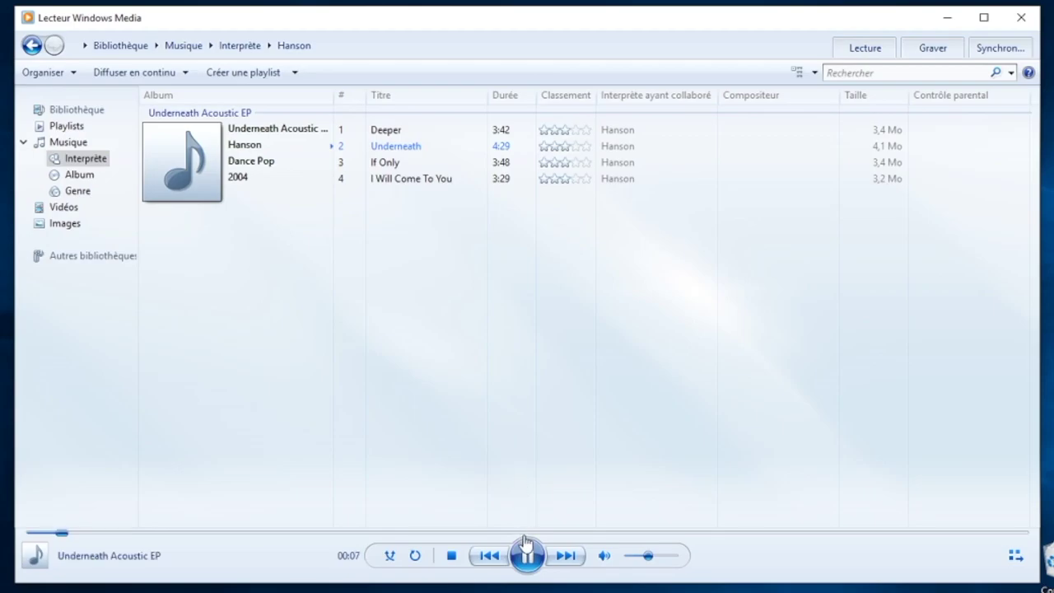
click(452, 556)
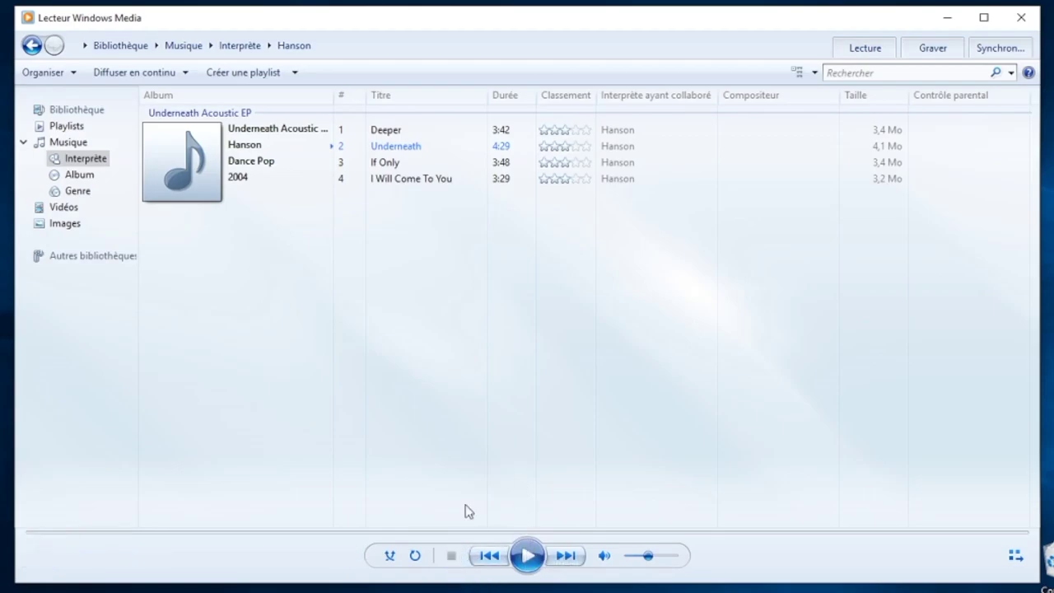
click(1023, 20)
- Open the ripped album folder Underneath Acoustic EP inside Musique > Hanson in File Explorer
click(340, 580)
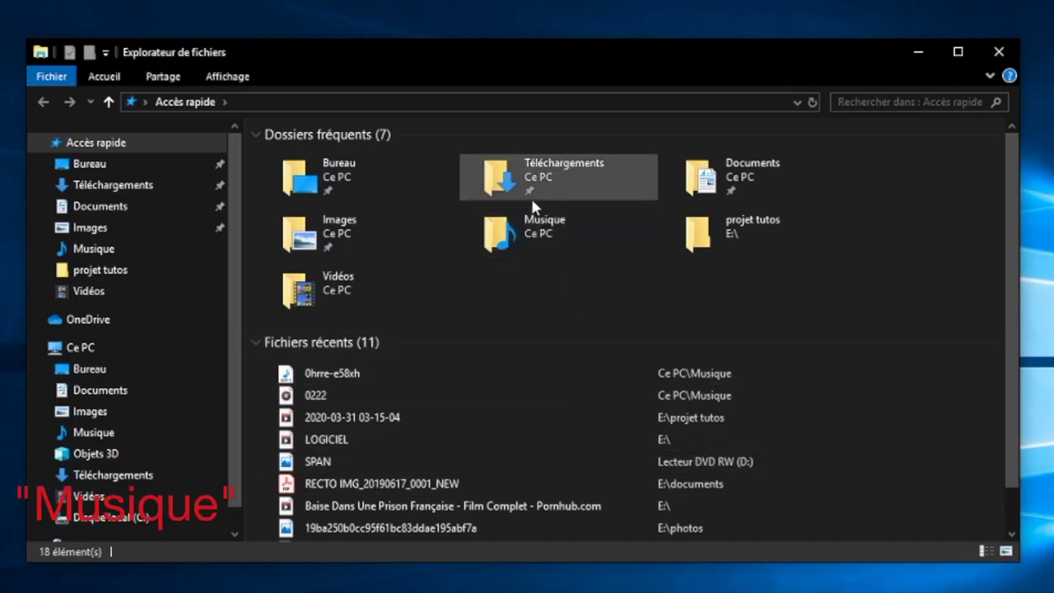
click(539, 237)
double_click(539, 236)
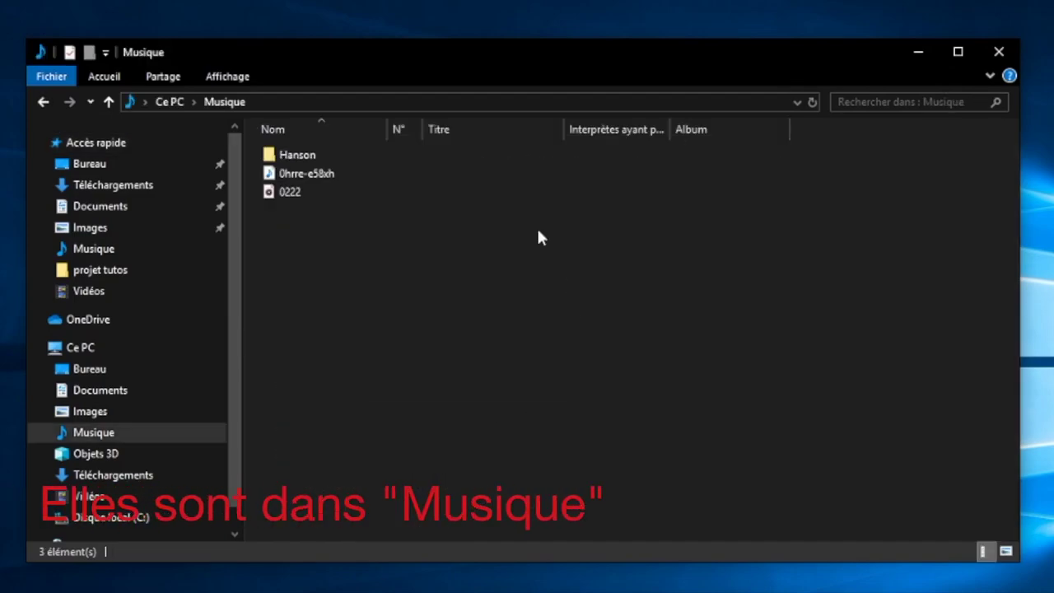
double_click(301, 161)
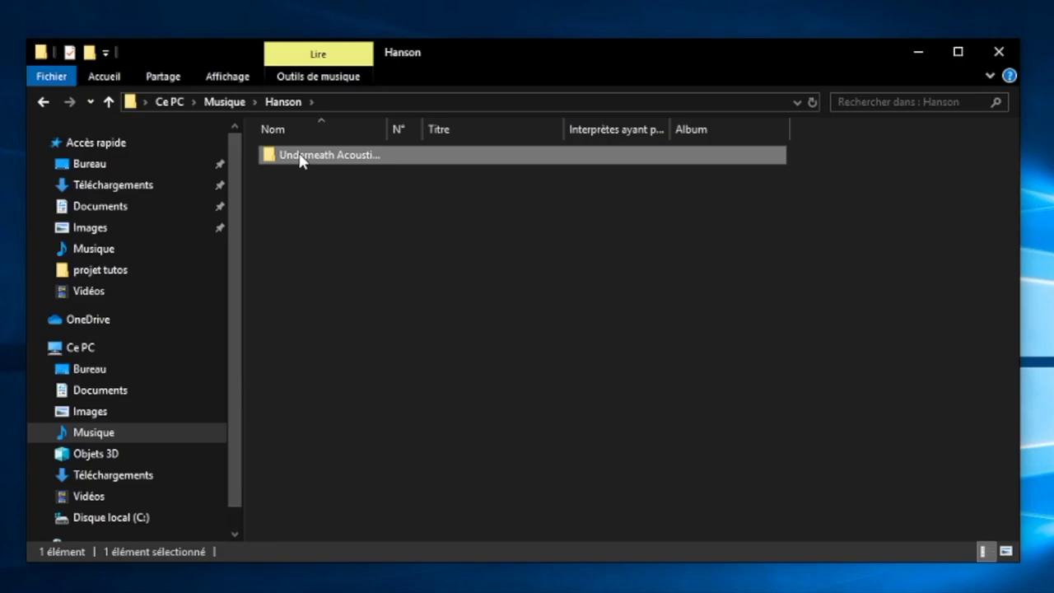
double_click(302, 161)
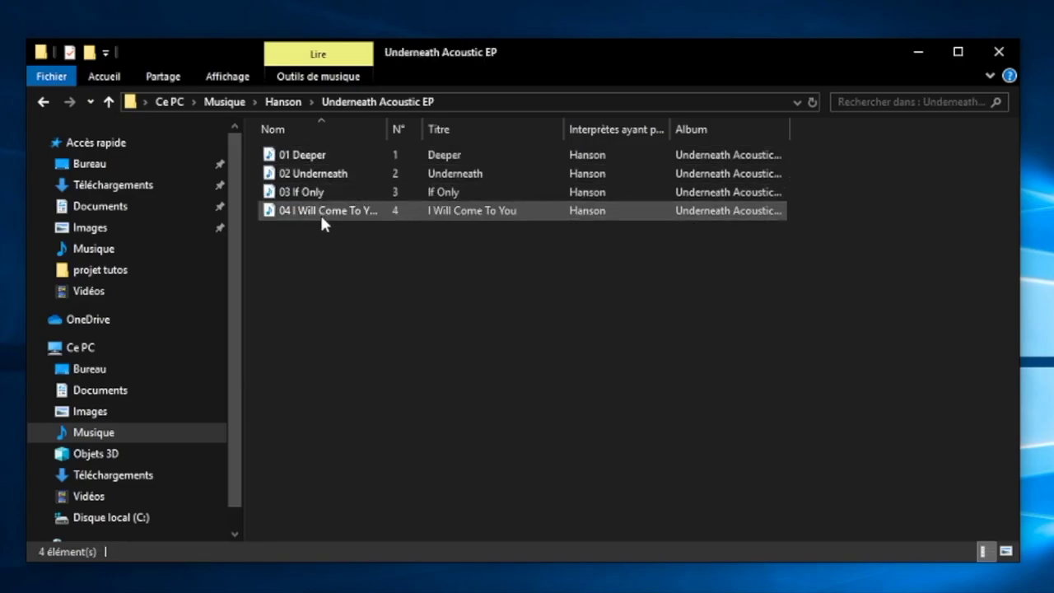
- Play the ripped file 01 Deeper from the album folder, and close both the player and File Explorer
click(298, 157)
double_click(297, 157)
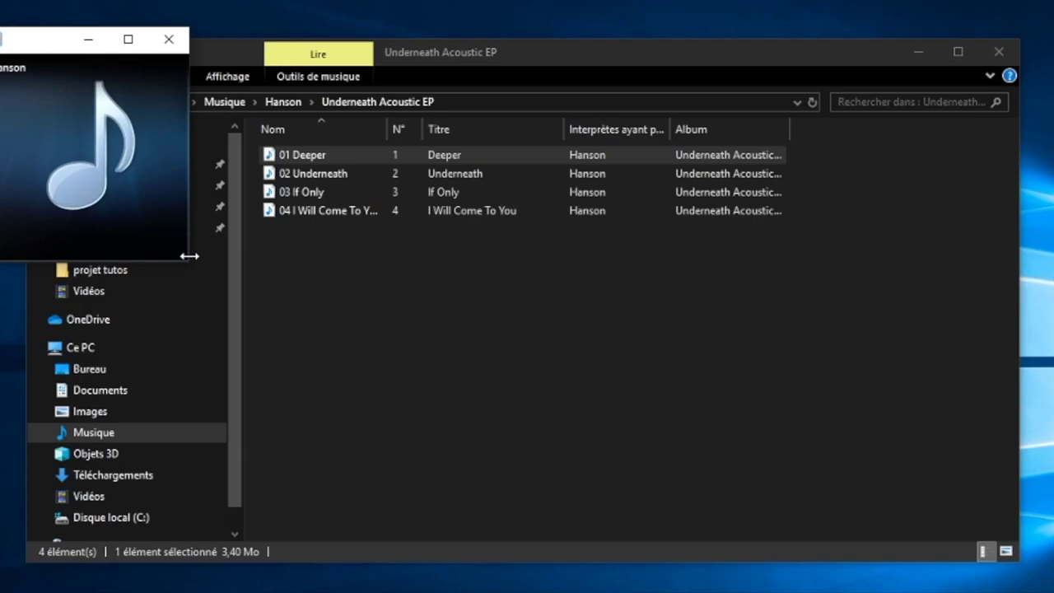
click(169, 39)
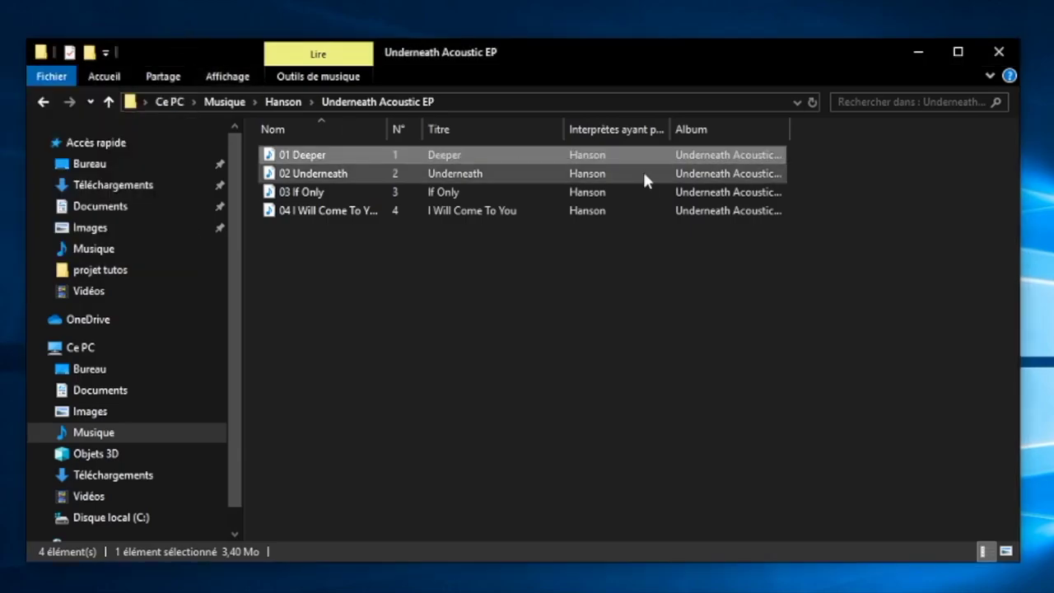
click(998, 53)
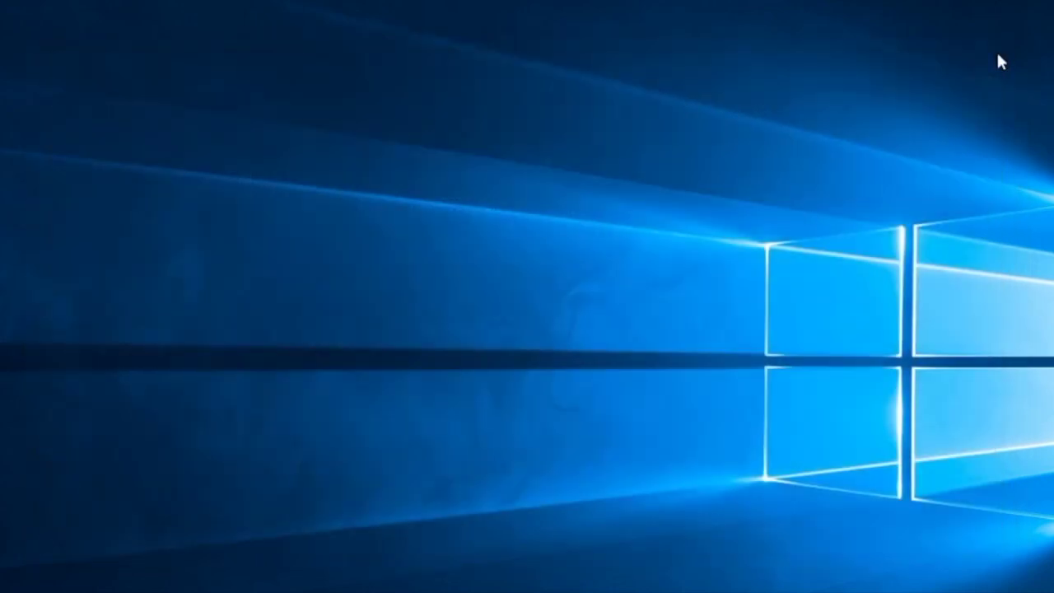